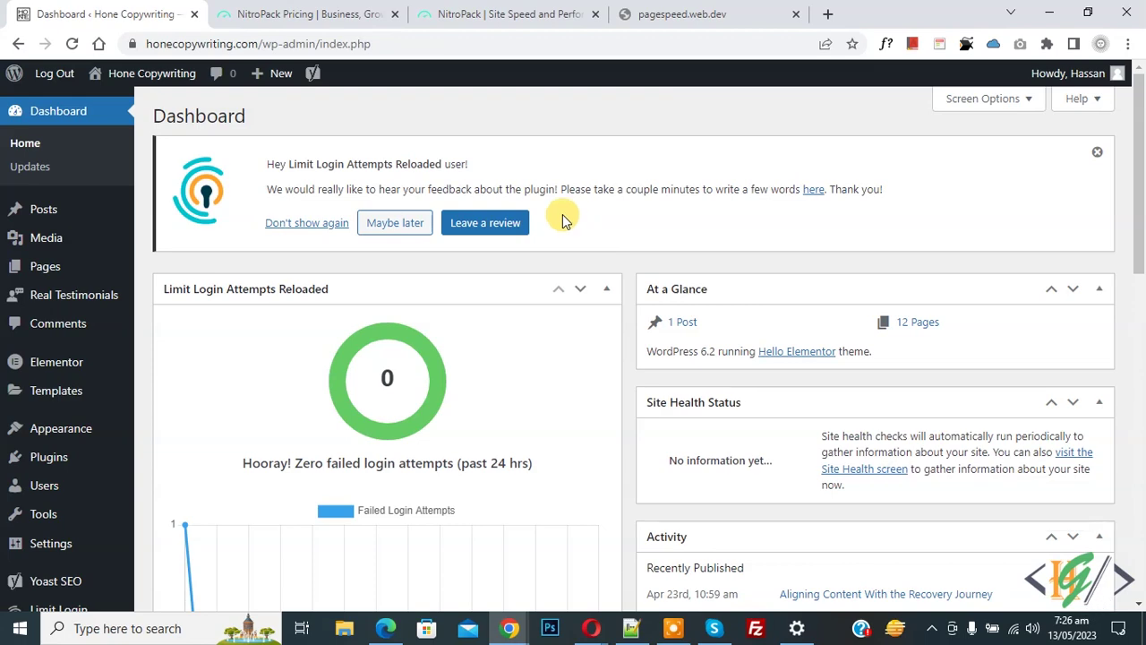
Search the WordPress plugin directory for NitroPack under Plugins > Add New.
mouse_move(89, 464)
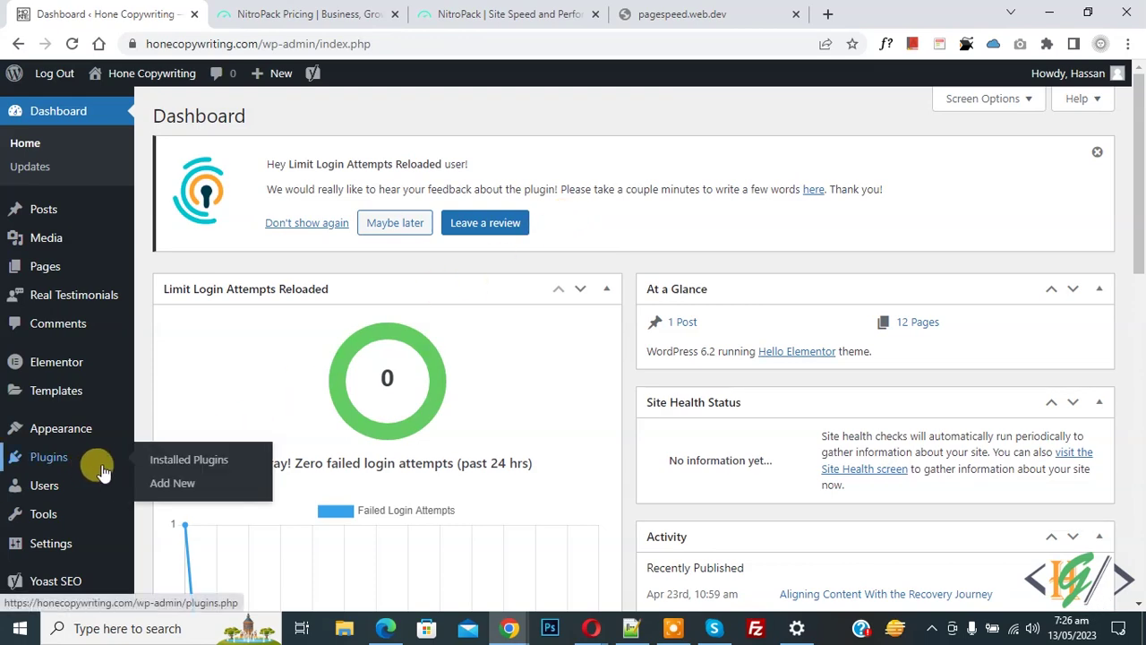
left_click(164, 488)
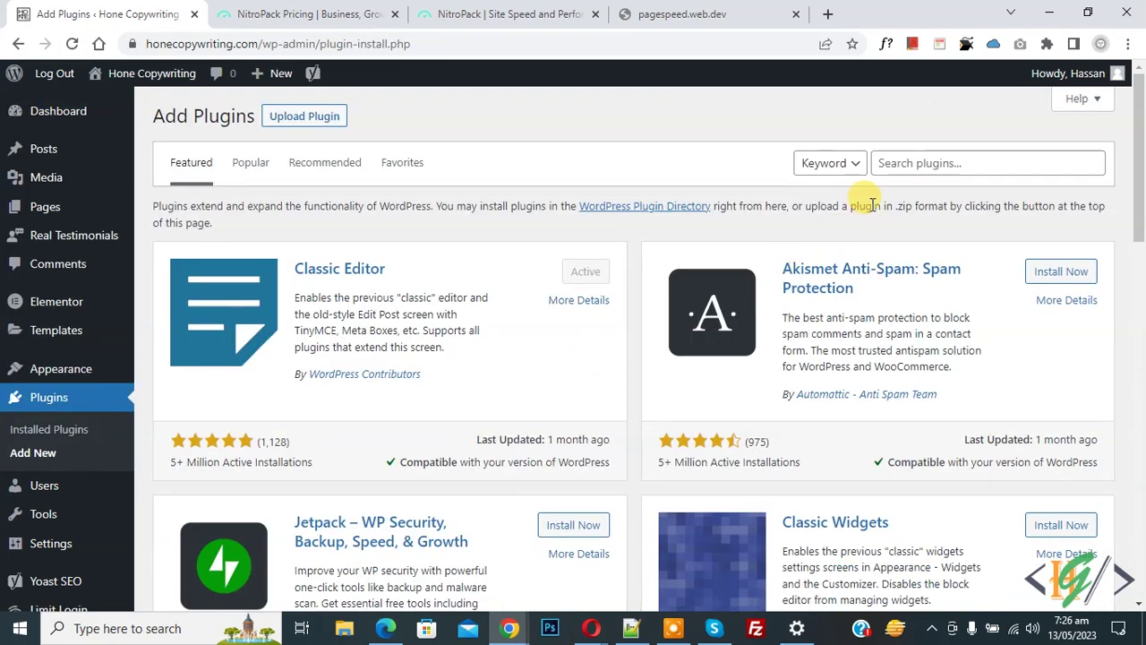
left_click(922, 164)
type("NitroPack")
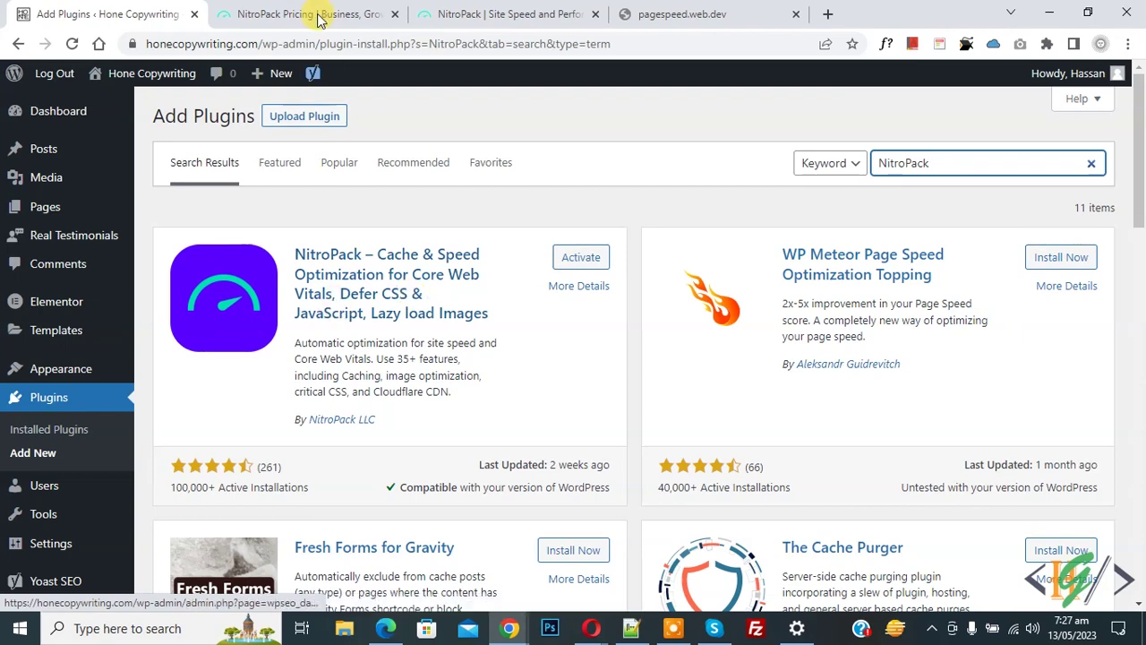
Pick the $0 Free Plan on the NitroPack pricing page to reach checkout.
left_click(304, 13)
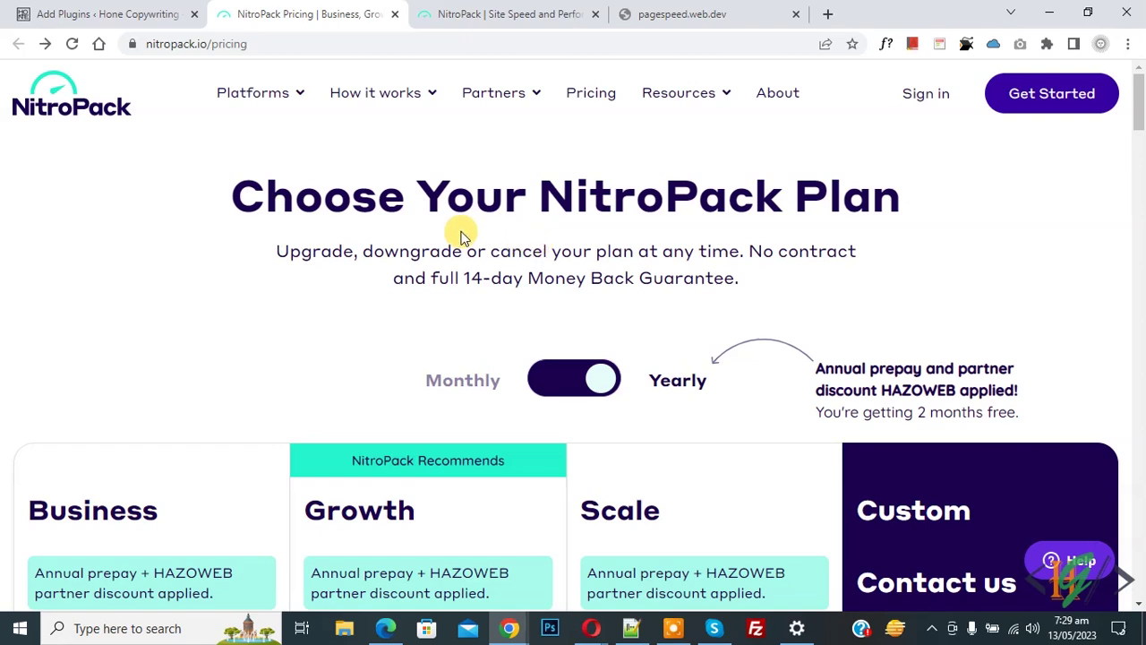
scroll(462, 234, "down", 8)
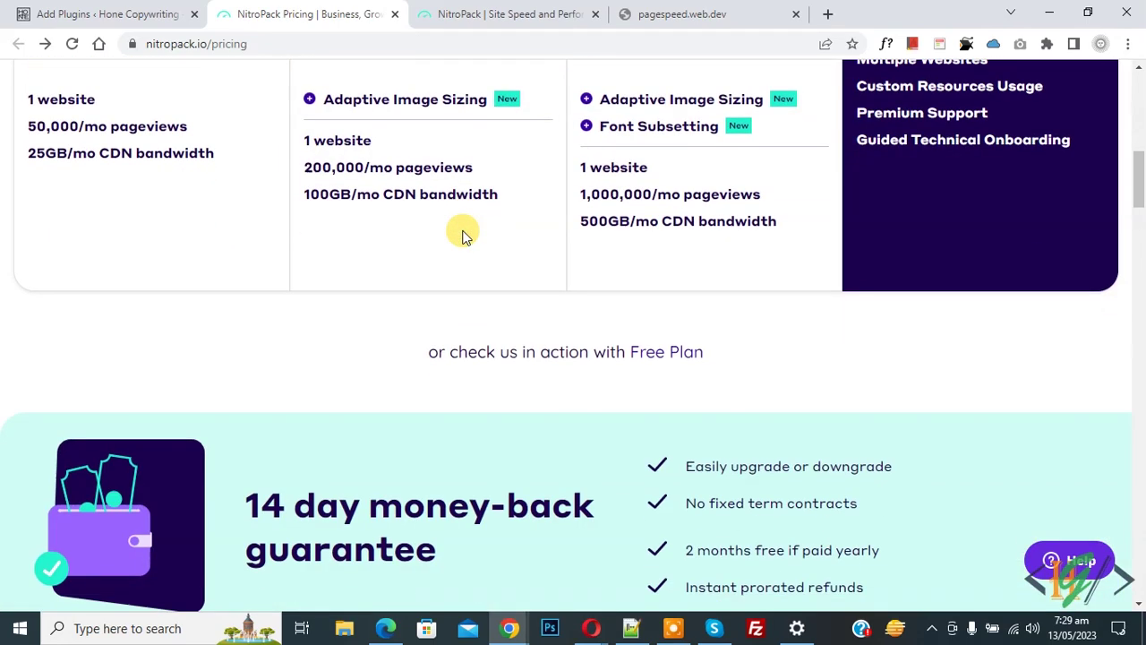
scroll(307, 212, "up", 1)
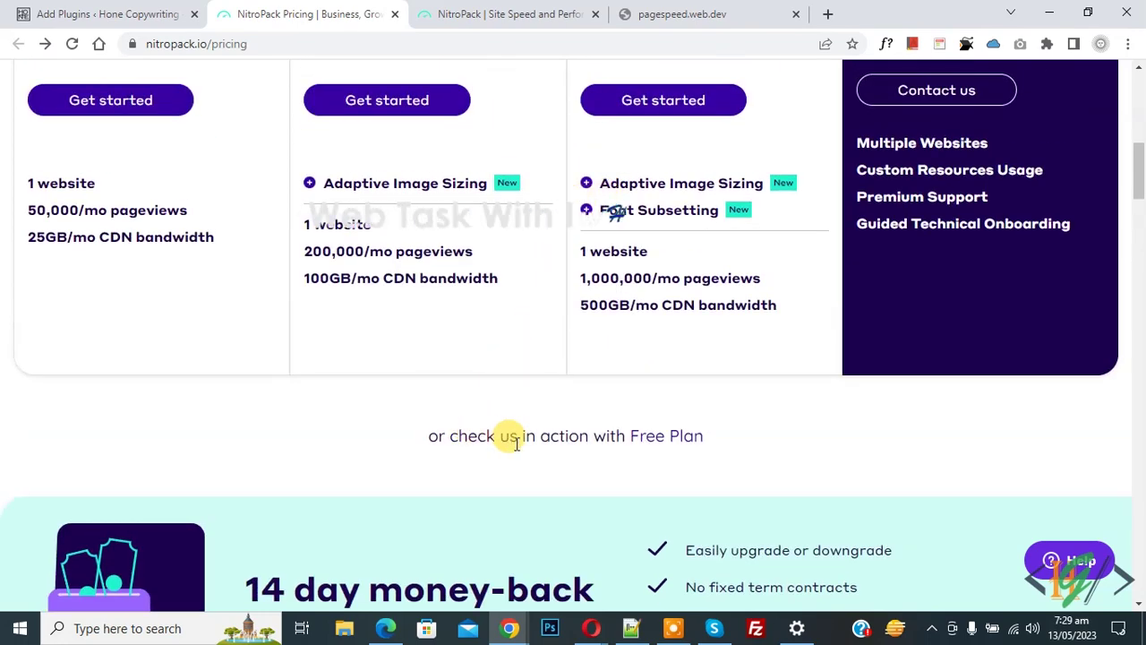
left_click(654, 439)
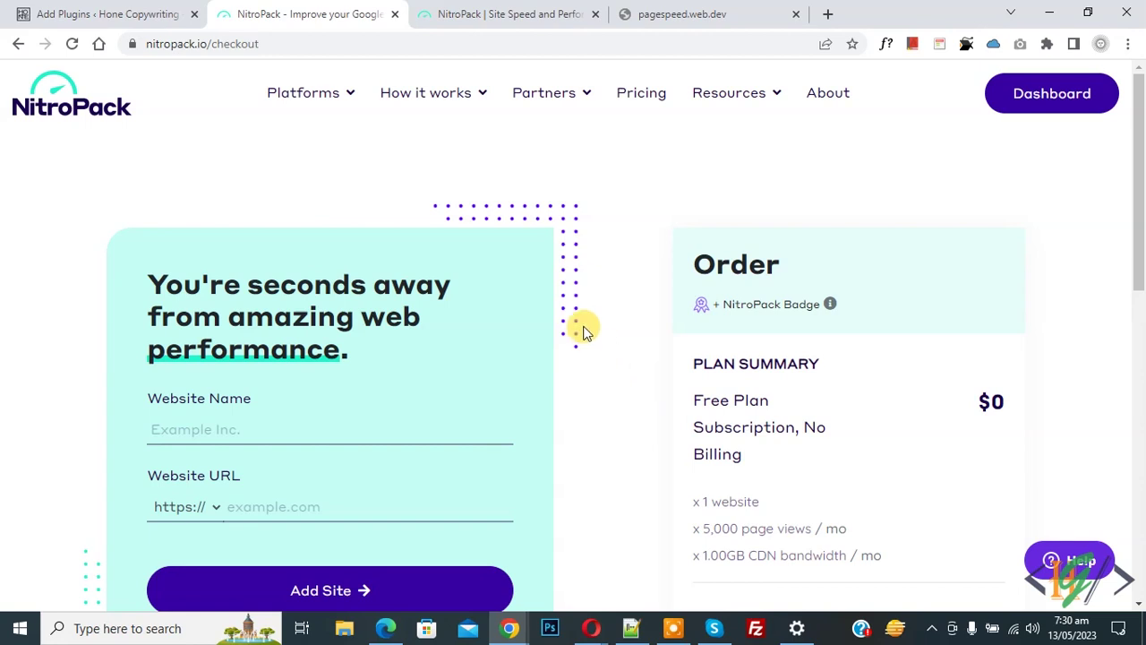
Check the connected site on the NitroPack dashboard, then return to WordPress Add Plugins.
left_click(1025, 103)
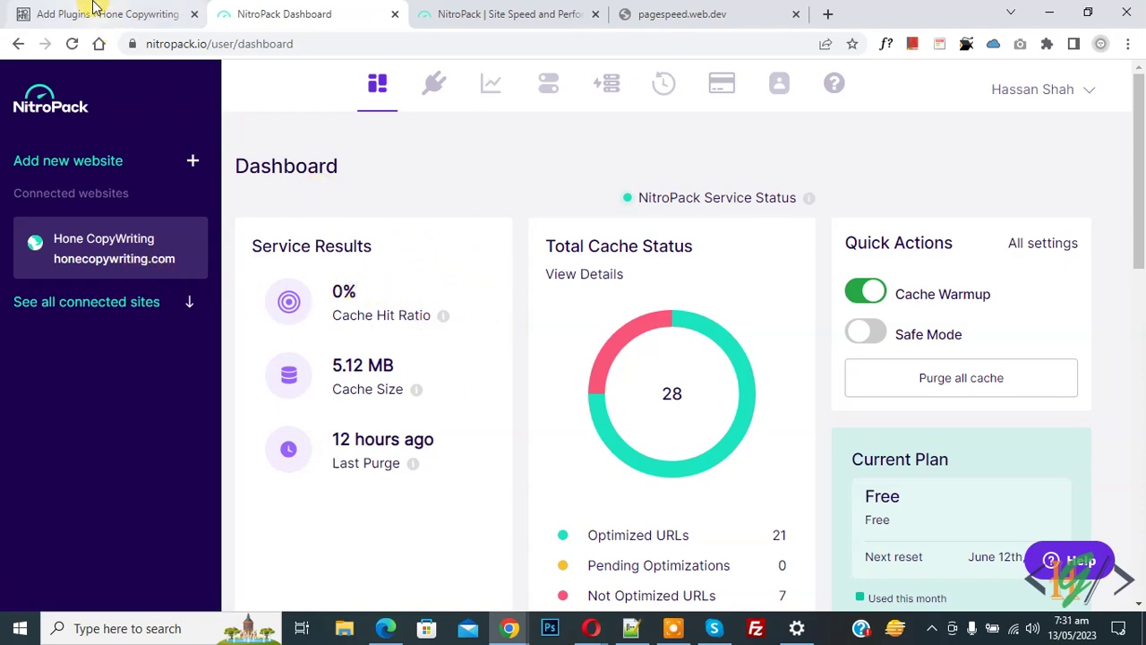
left_click(94, 13)
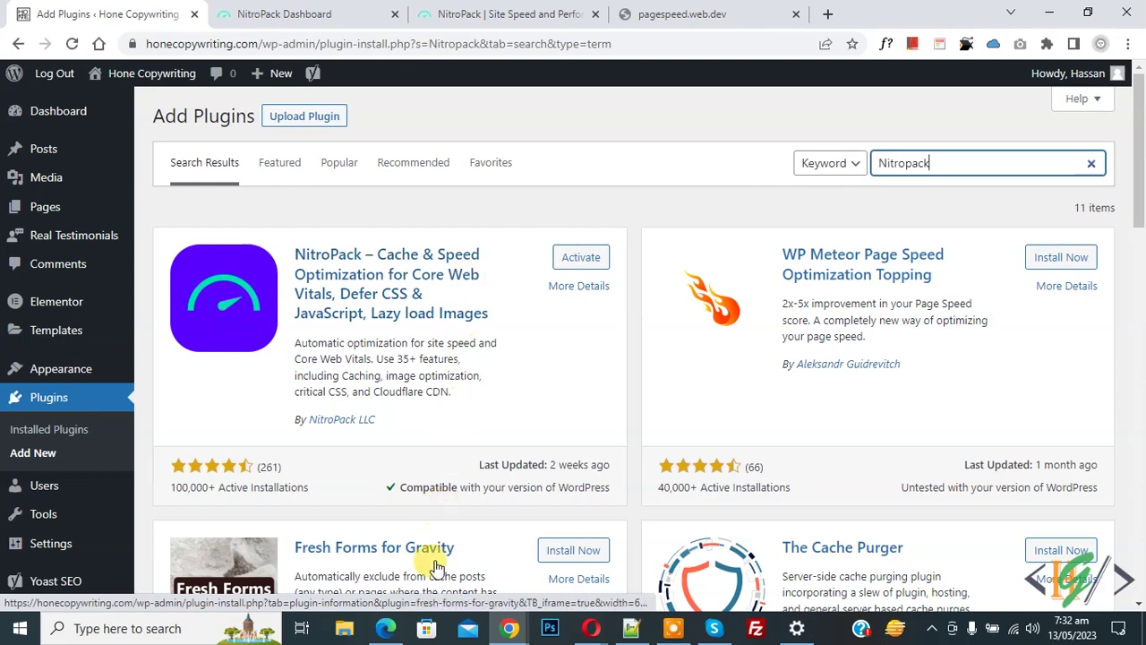
Review baseline PageSpeed scores, mobile 30 and desktop 67, then go back to WordPress.
left_click(385, 628)
scroll(422, 238, "down", 1)
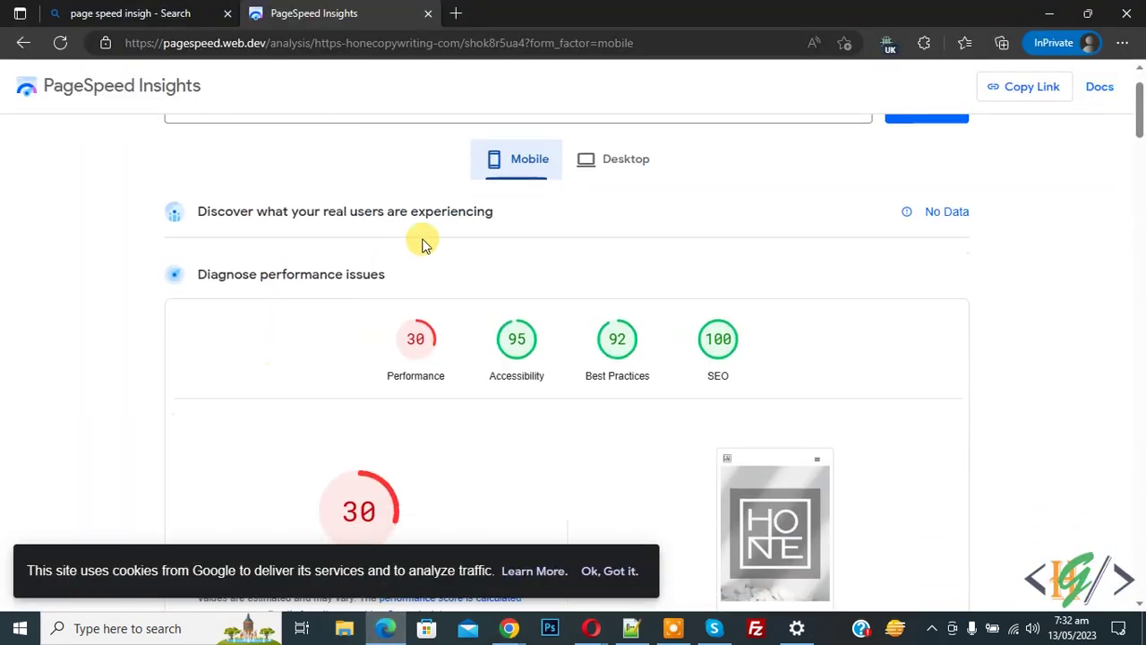
left_click(624, 163)
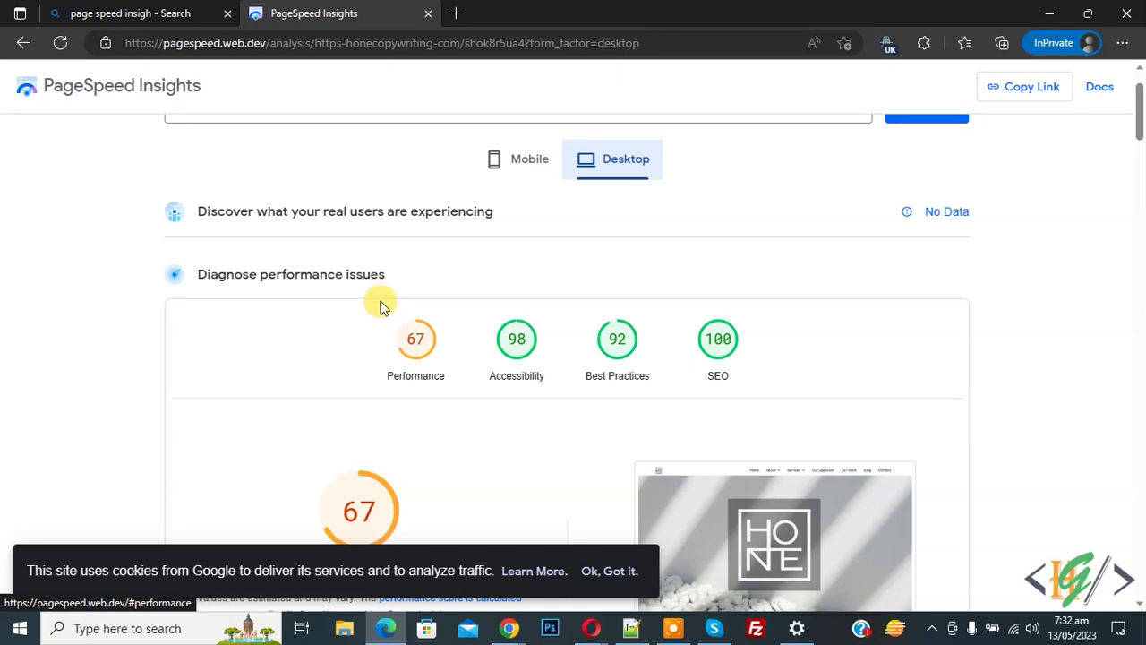
left_click(383, 625)
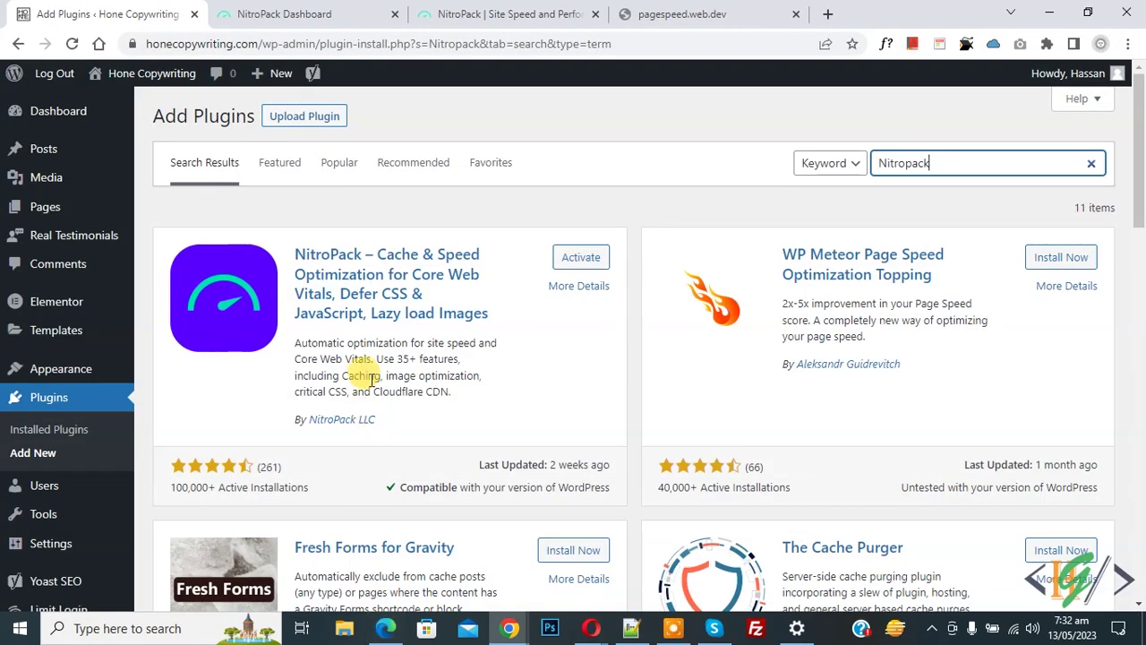
Activate the NitroPack plugin and view its options showing 21 optimized pages.
left_click(581, 257)
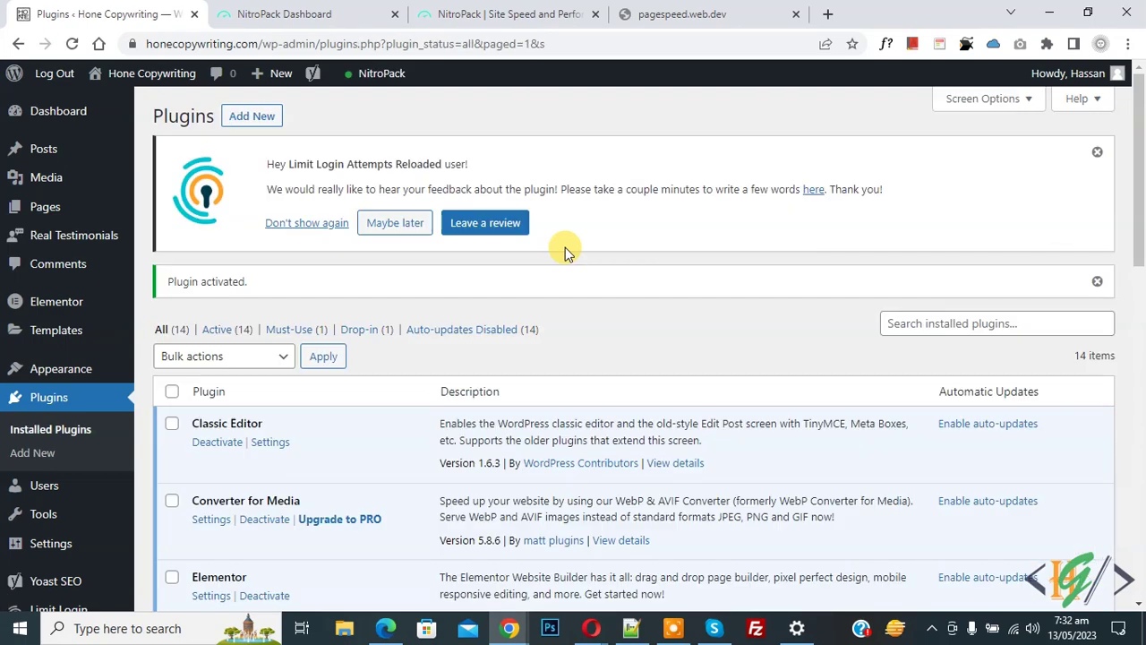
scroll(565, 247, "down", 1)
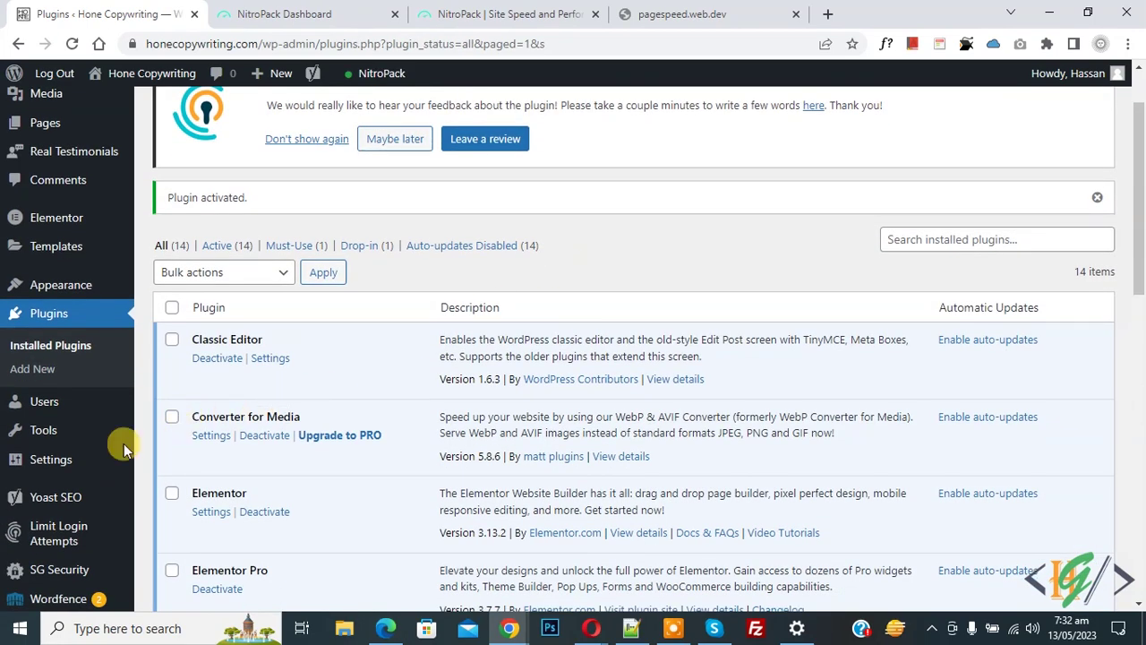
mouse_move(71, 459)
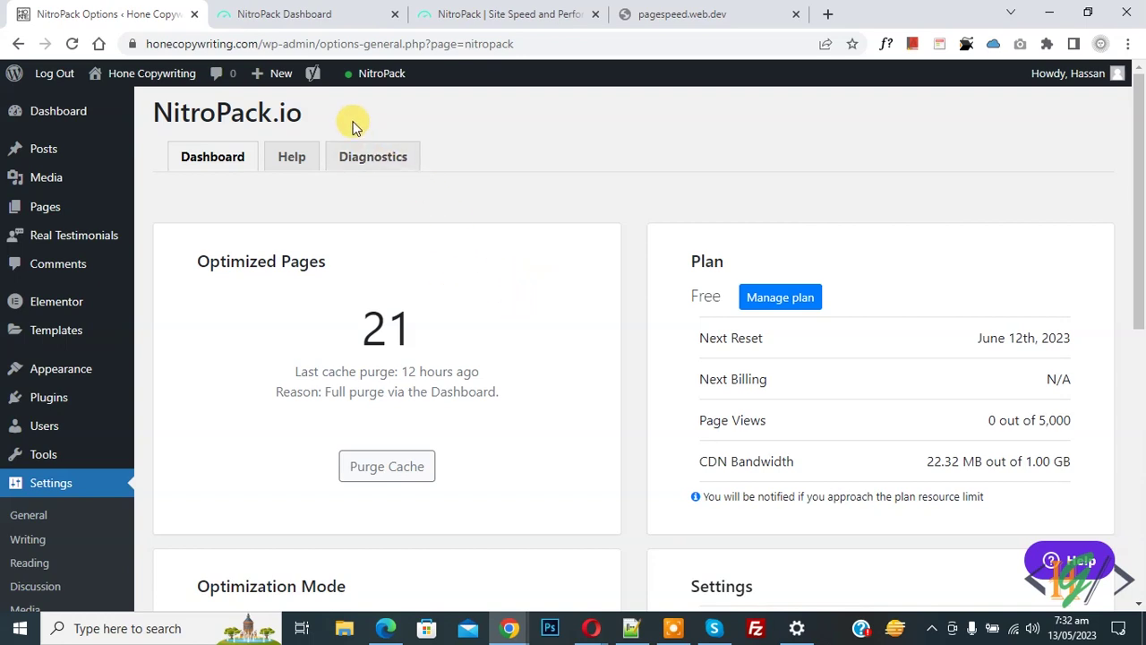
left_click(322, 15)
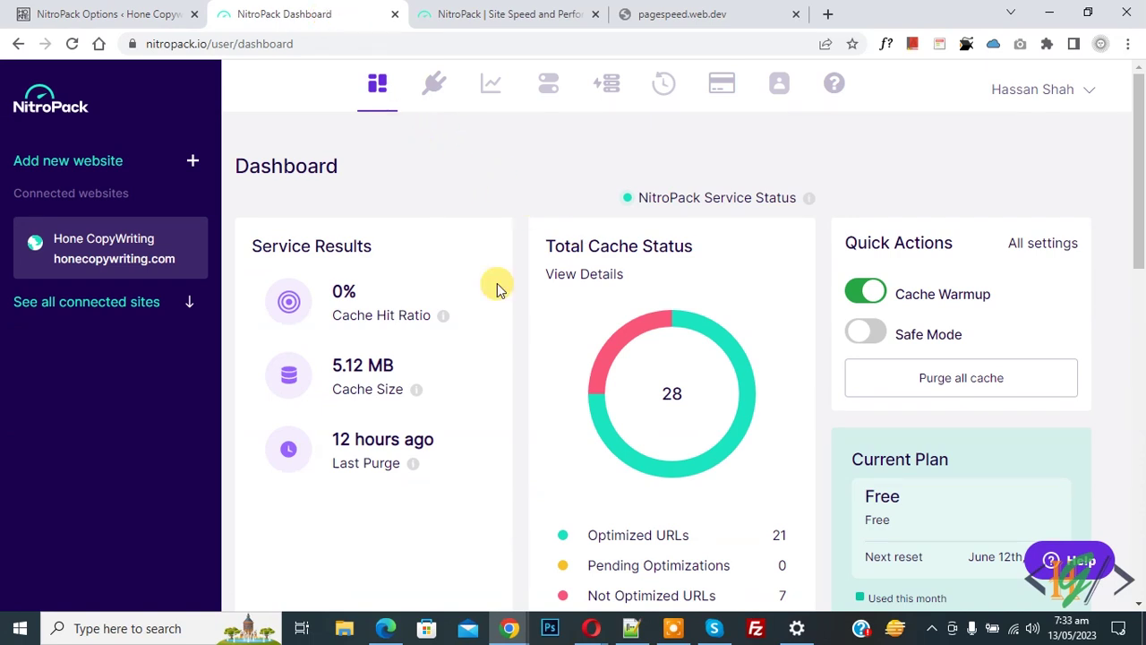
Show the Connect Your Website page with the Site ID and Site Secret, closing Add Website.
left_click(433, 90)
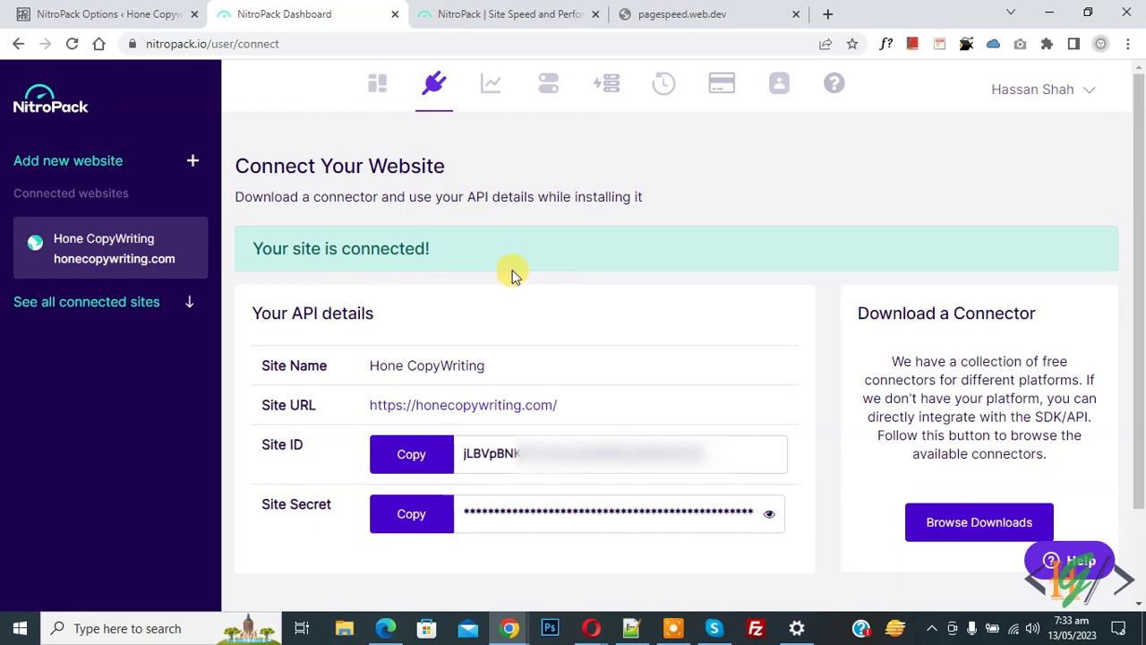
left_click(72, 163)
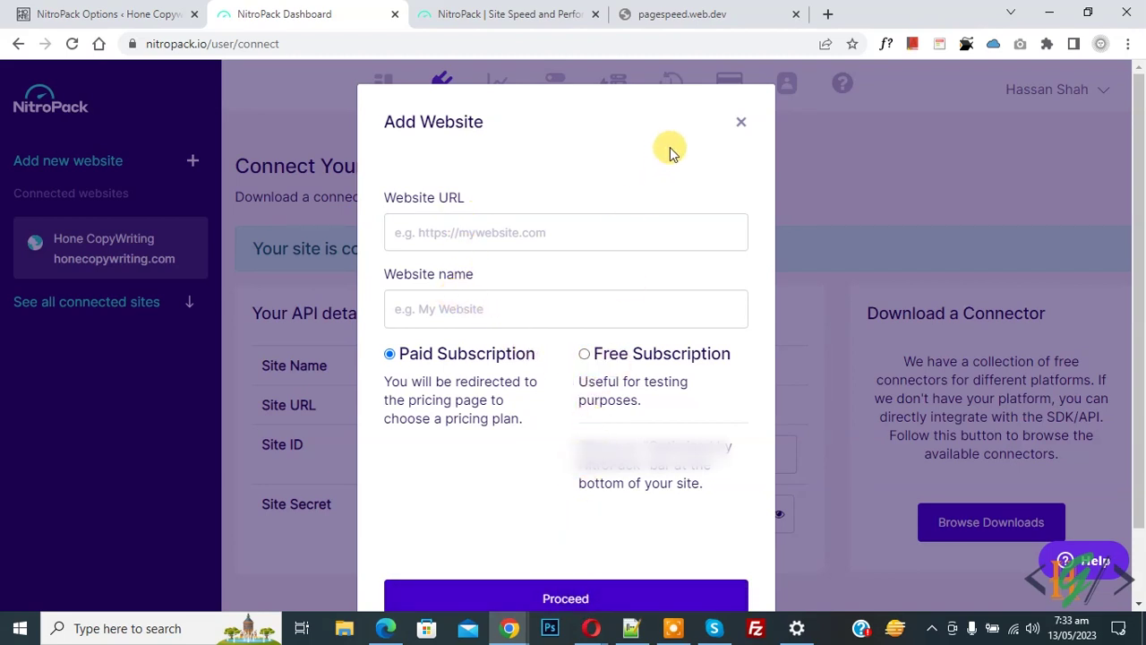
left_click(741, 123)
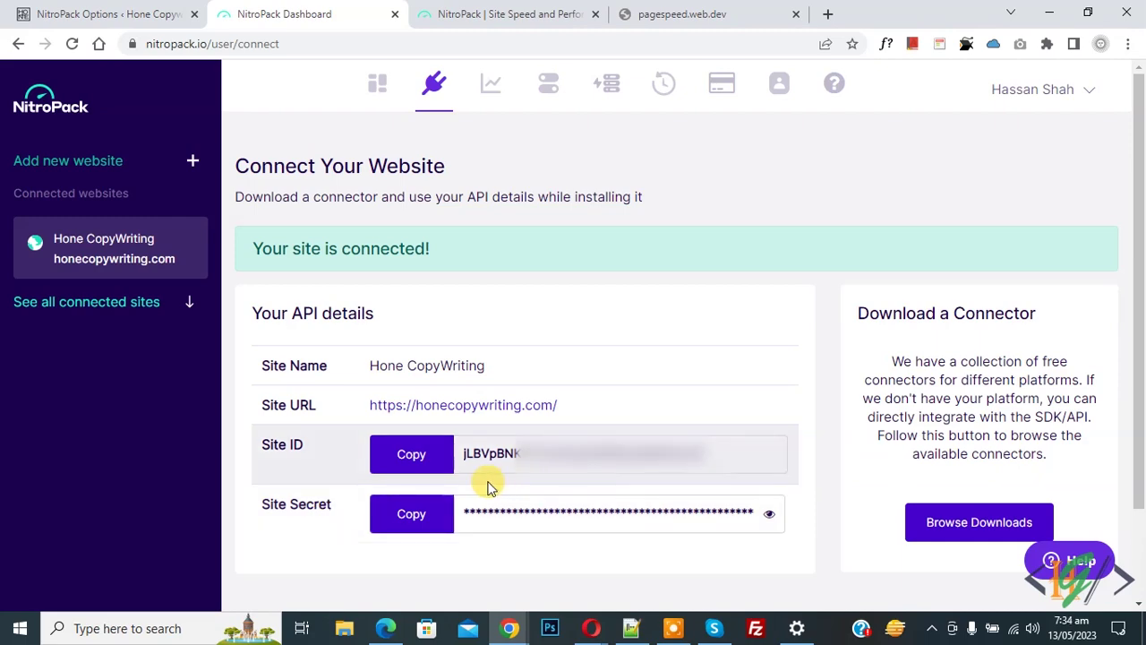
Open the Hone CopyWriting overview: 5.12 MB cache, 0% hit ratio, 28 URLs.
left_click(146, 13)
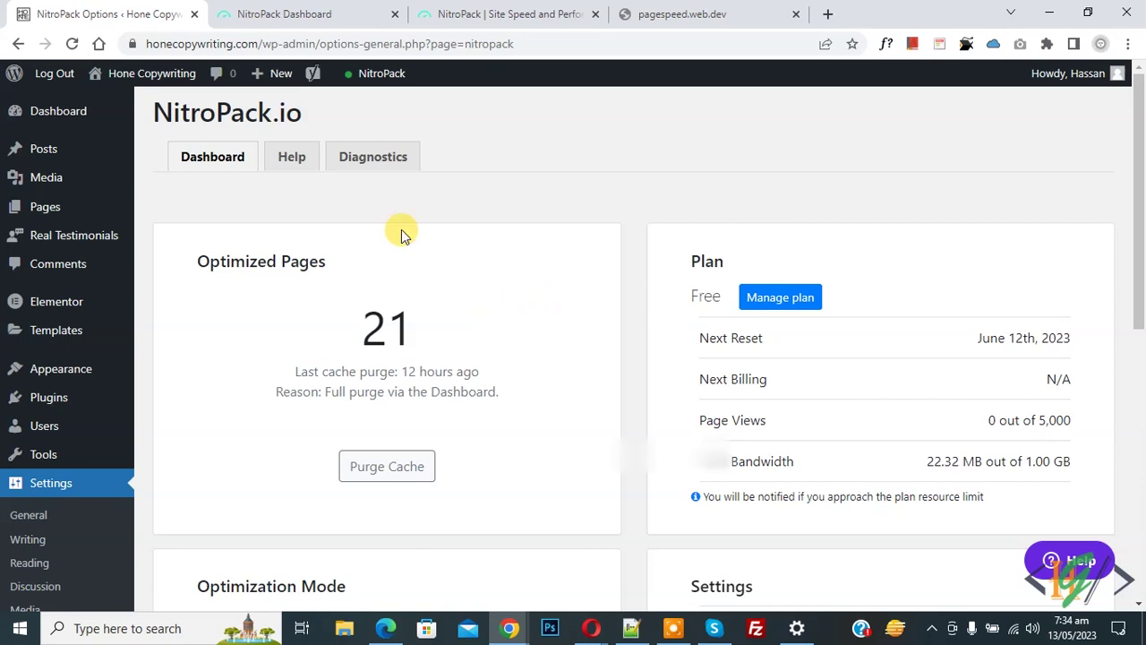
left_click(287, 13)
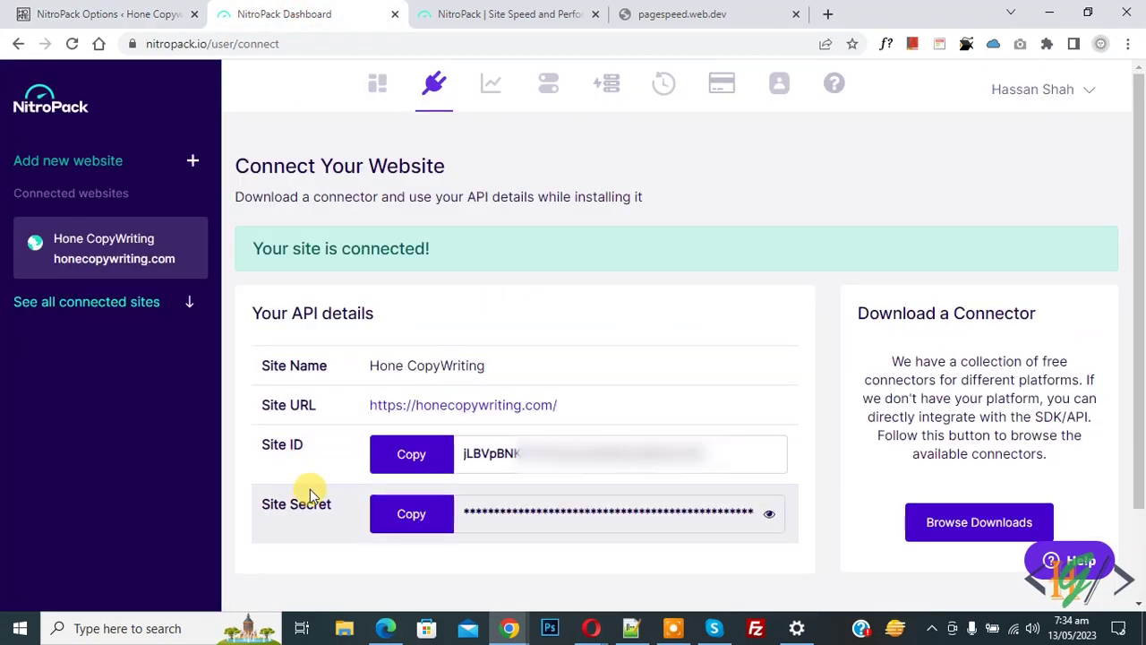
left_click(102, 10)
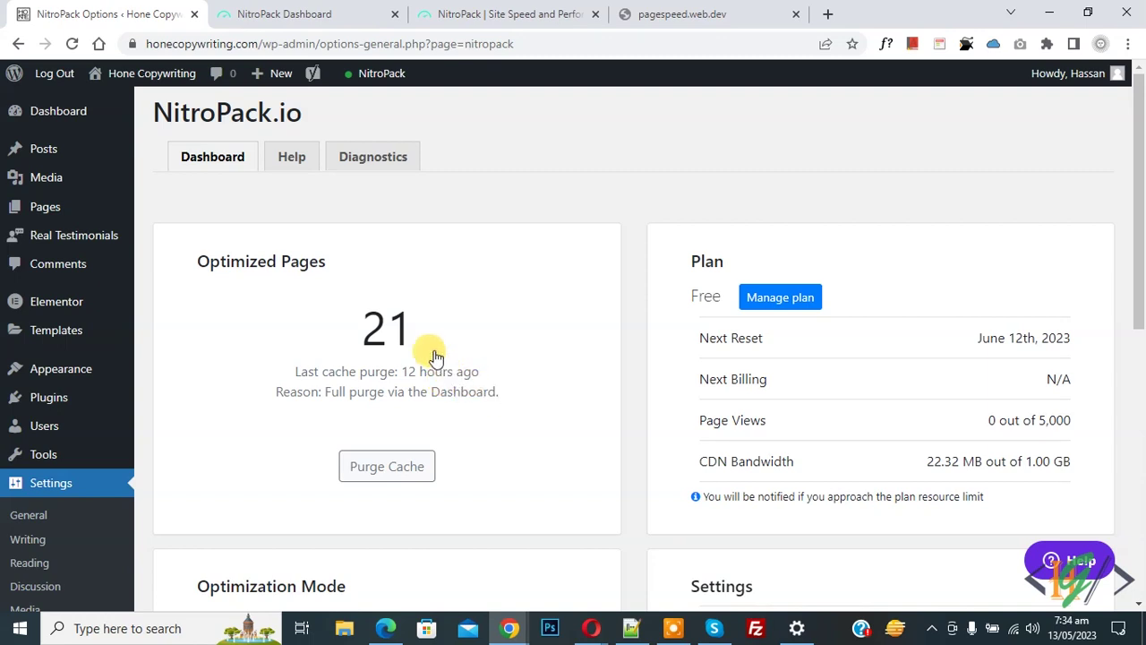
left_click(286, 13)
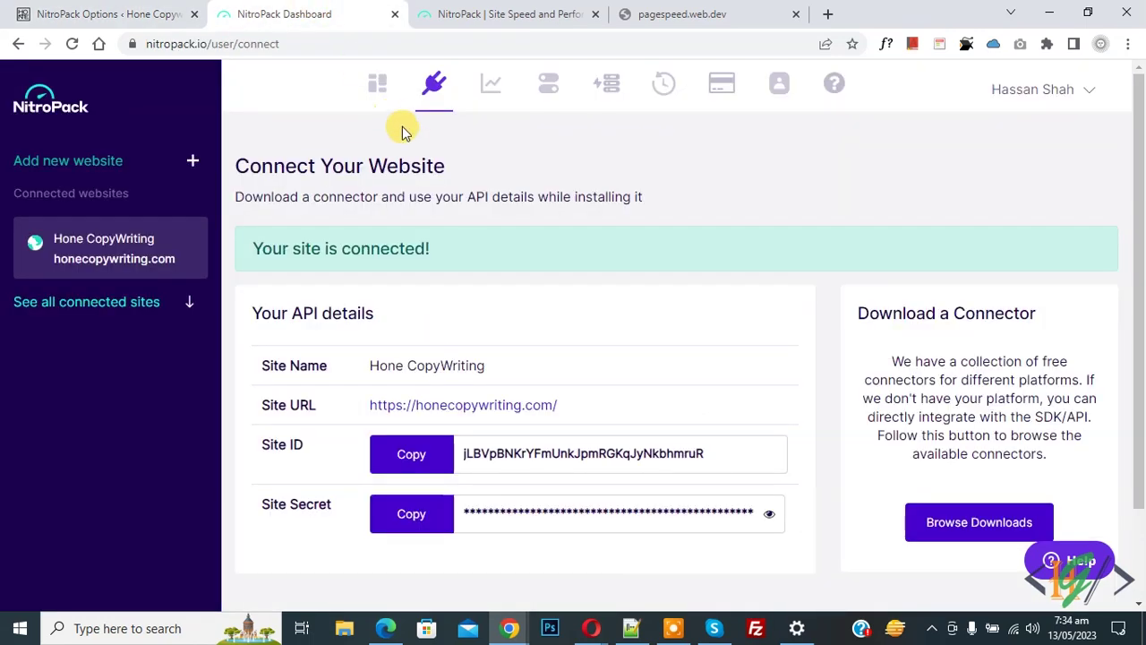
left_click(379, 89)
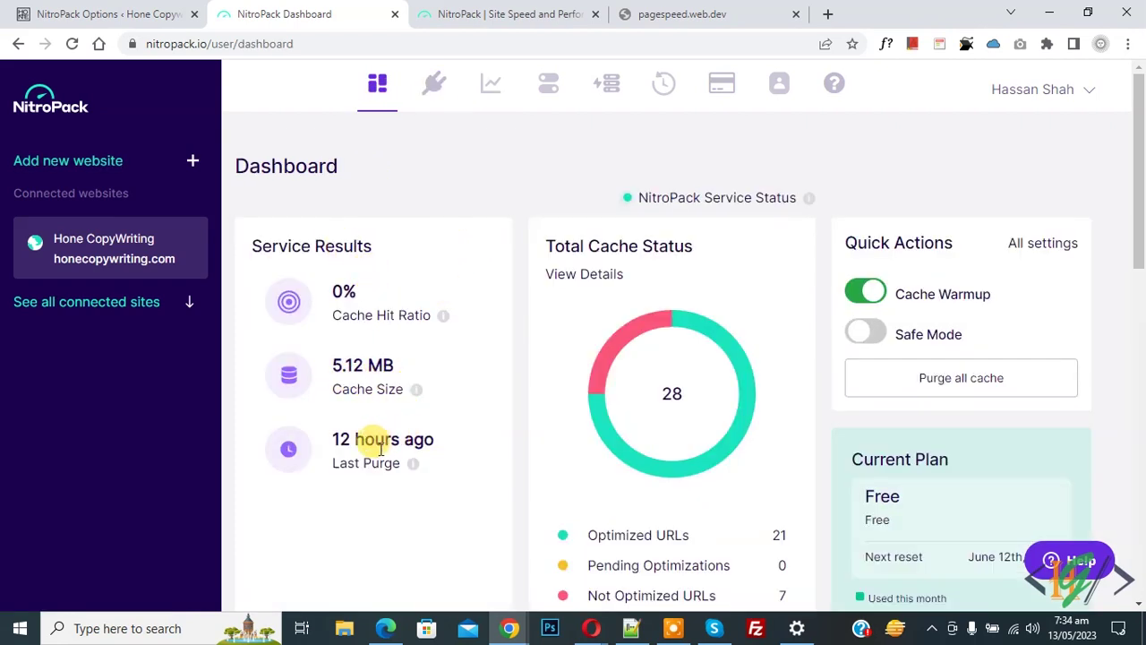
Review the cache status charts, then return to WordPress NitroPack options showing 22.32 MB CDN bandwidth.
scroll(512, 464, "down", 1)
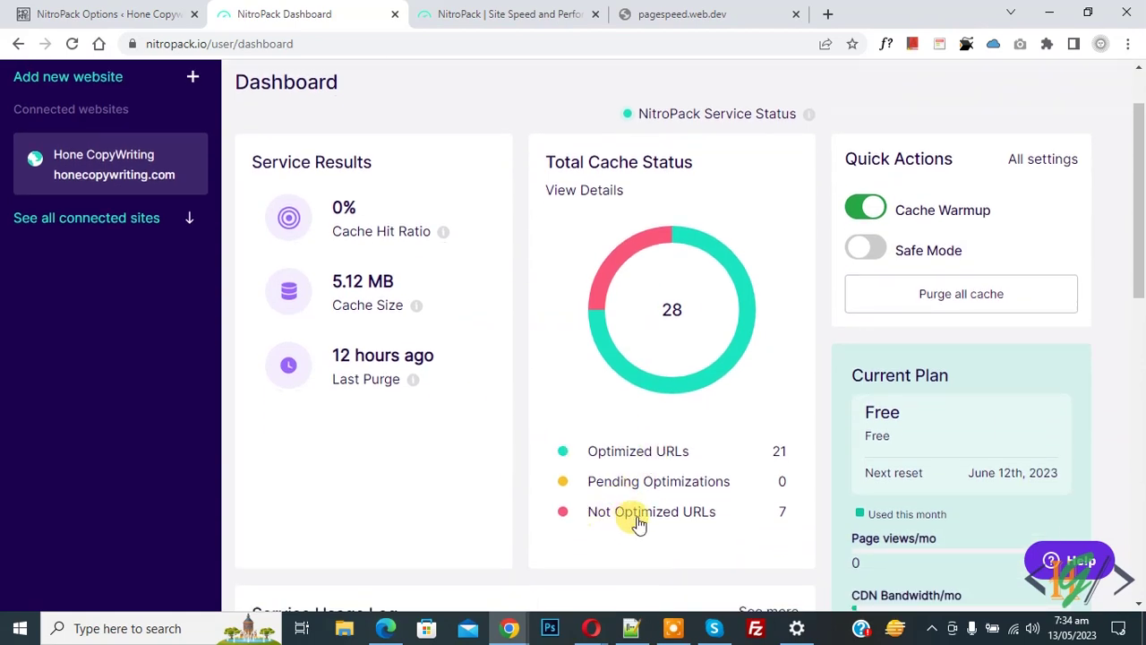
scroll(477, 421, "up", 1)
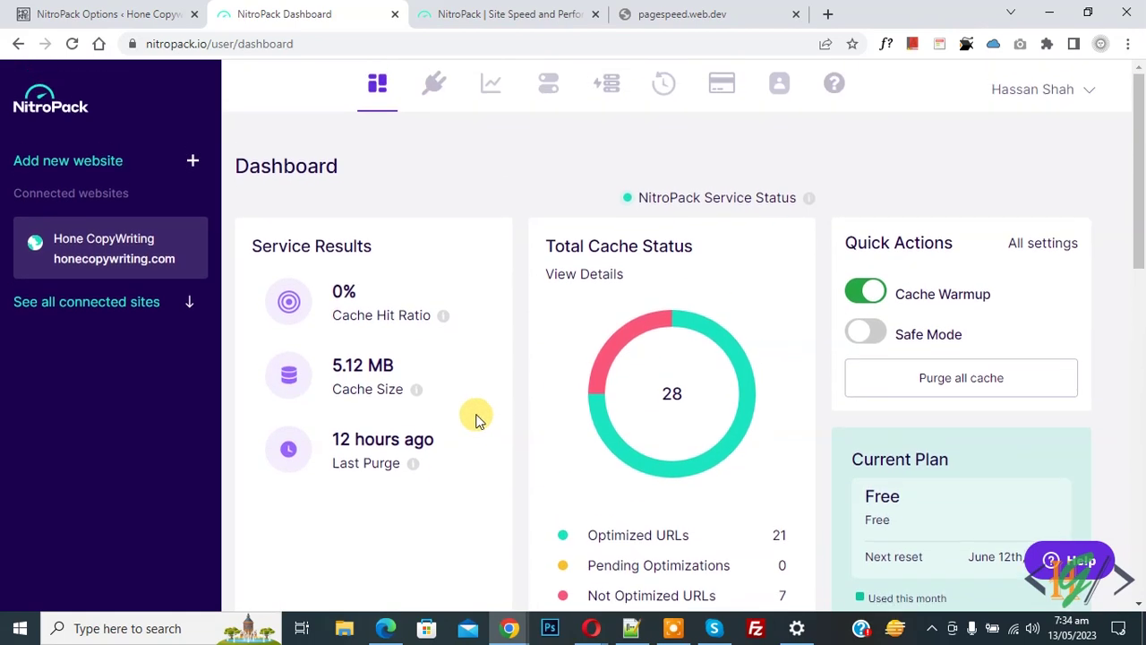
left_click(491, 94)
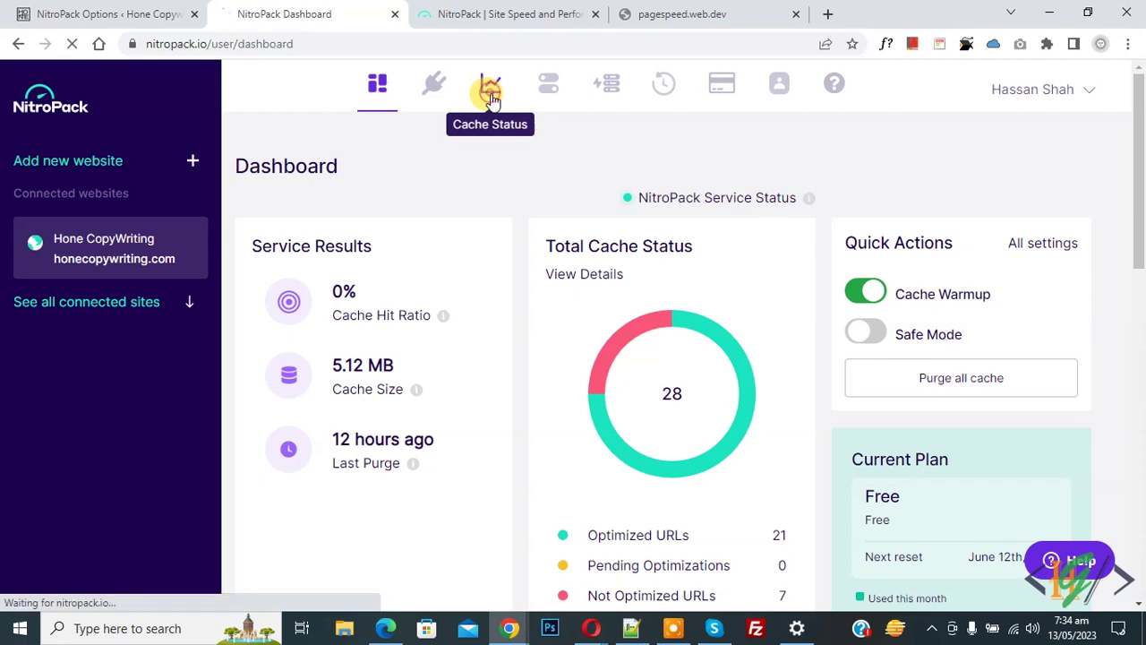
scroll(652, 300, "down", 3)
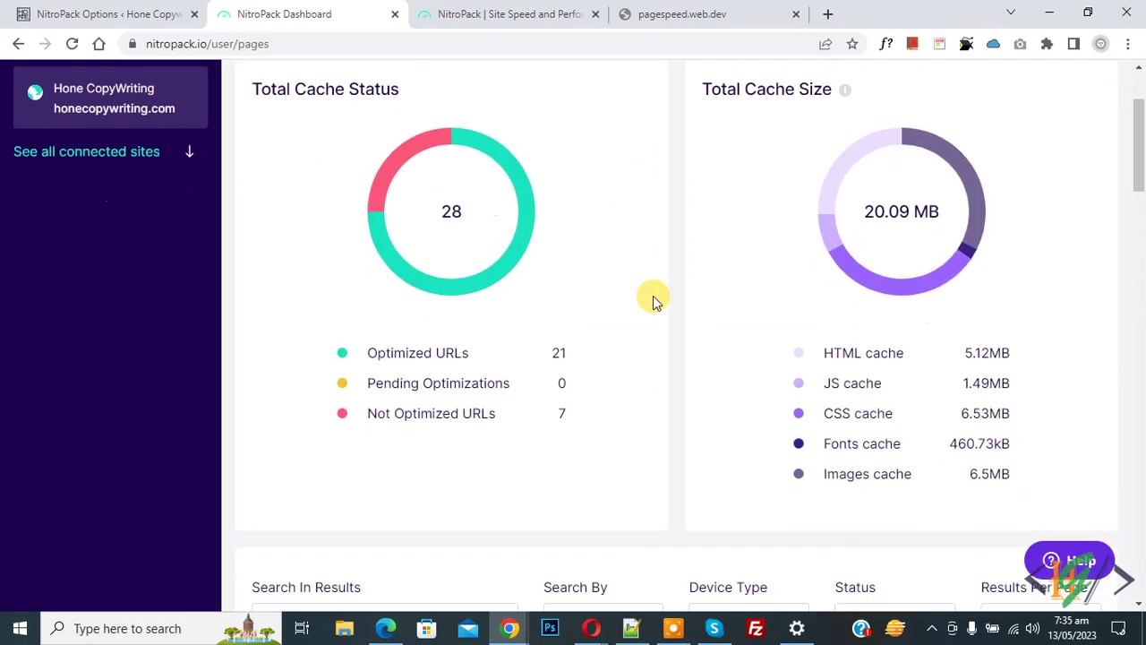
scroll(779, 268, "up", 2)
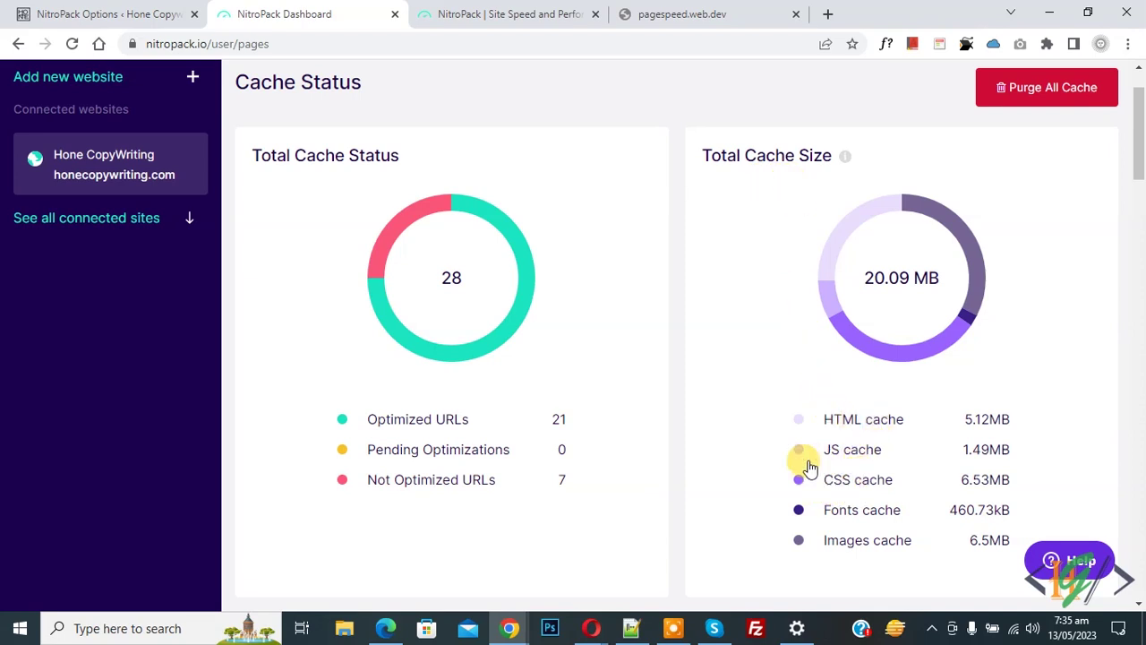
scroll(554, 370, "down", 4)
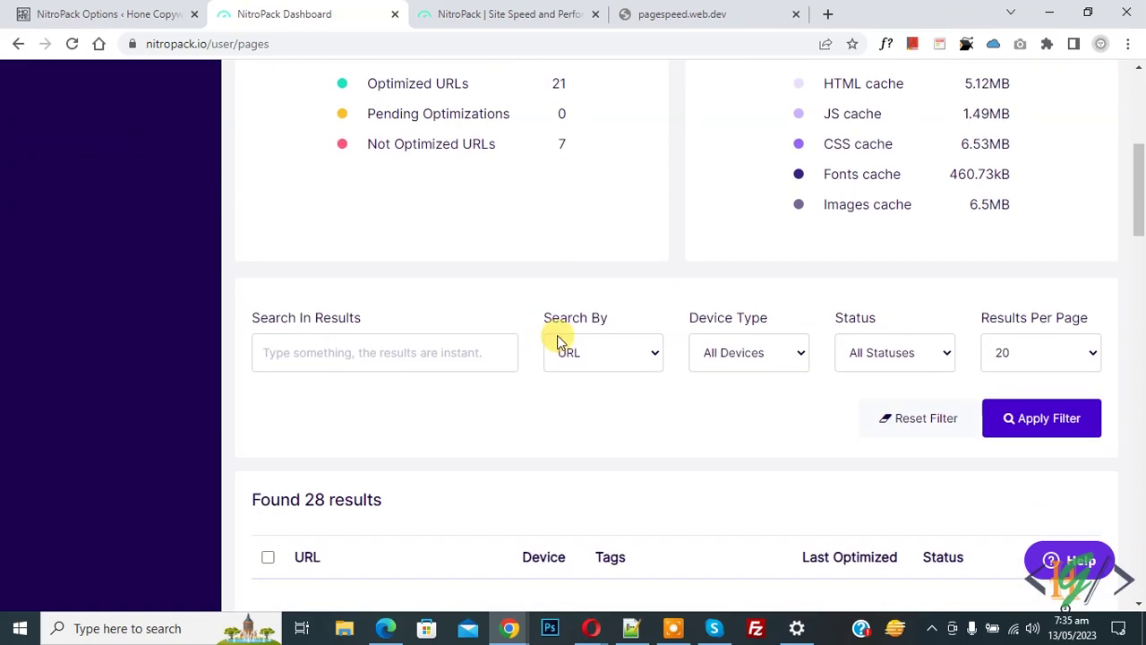
left_click(142, 9)
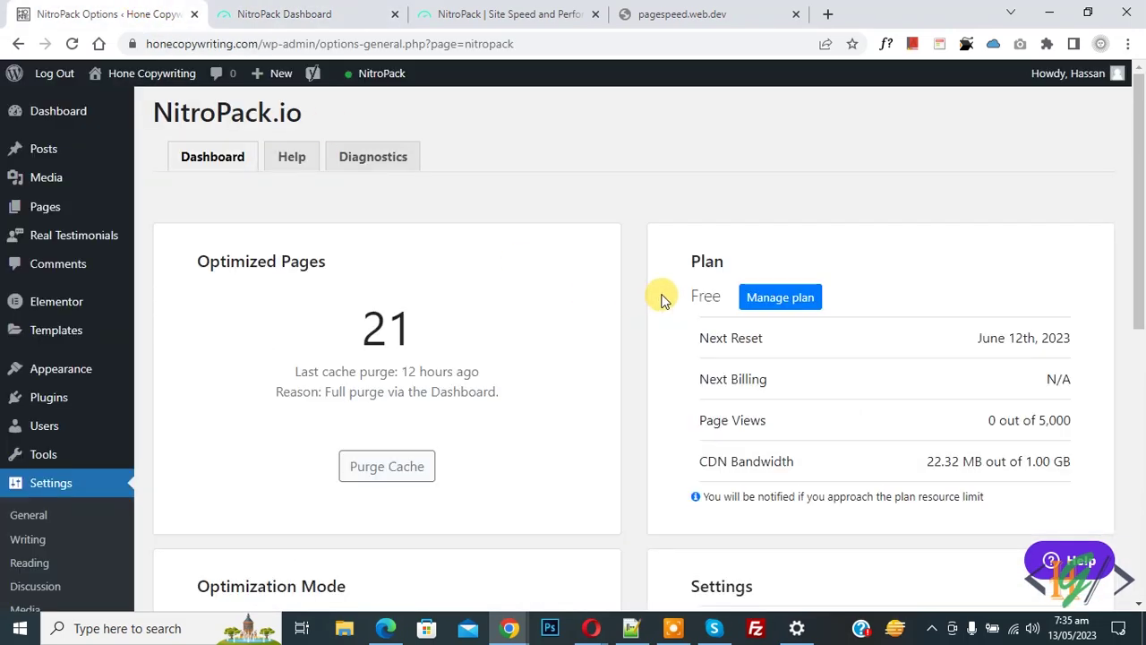
Review Optimization Mode (Ludicrous) and Automated Behavior settings, then bring up the PageSpeed report.
scroll(663, 294, "down", 4)
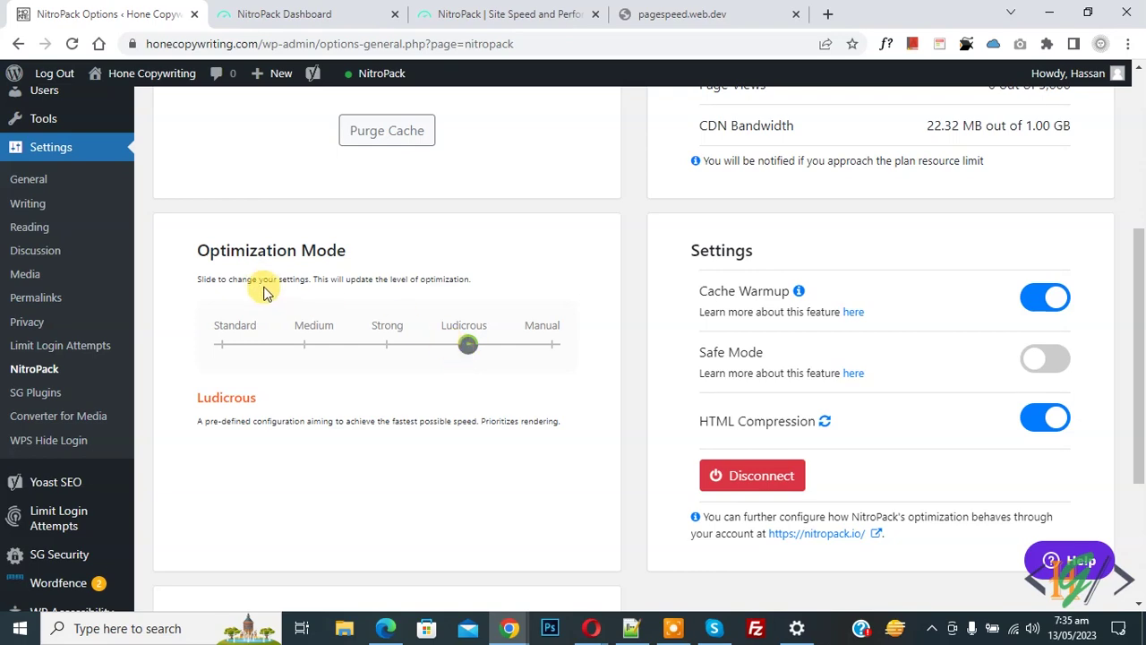
scroll(173, 171, "up", 4)
scroll(468, 425, "down", 3)
scroll(468, 425, "up", 3)
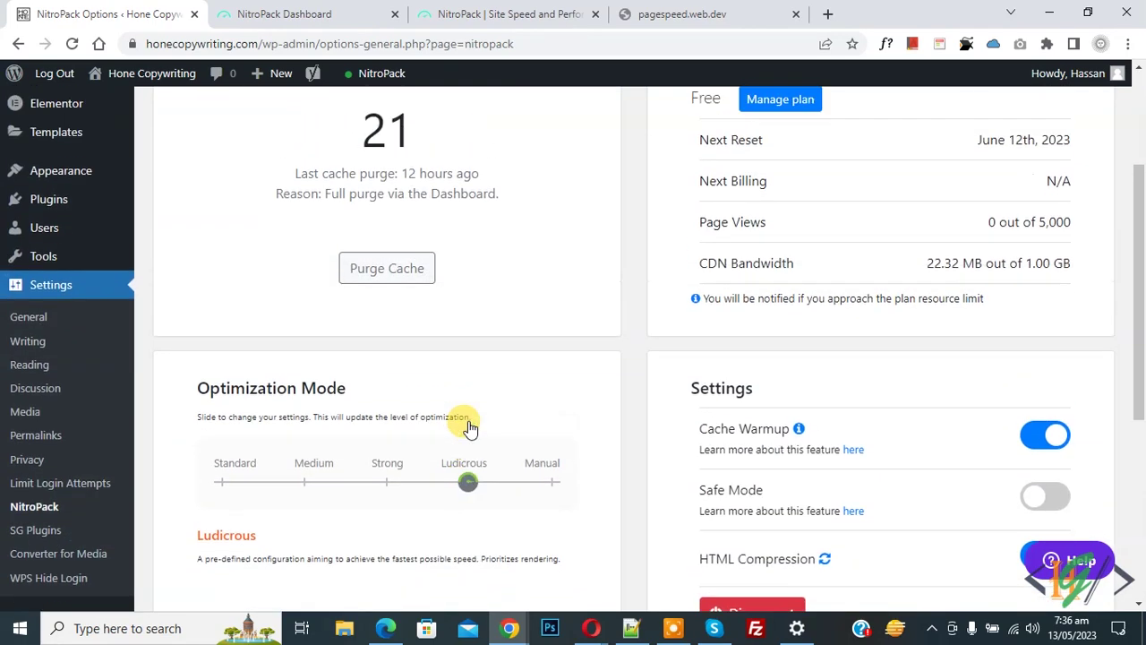
scroll(537, 381, "down", 5)
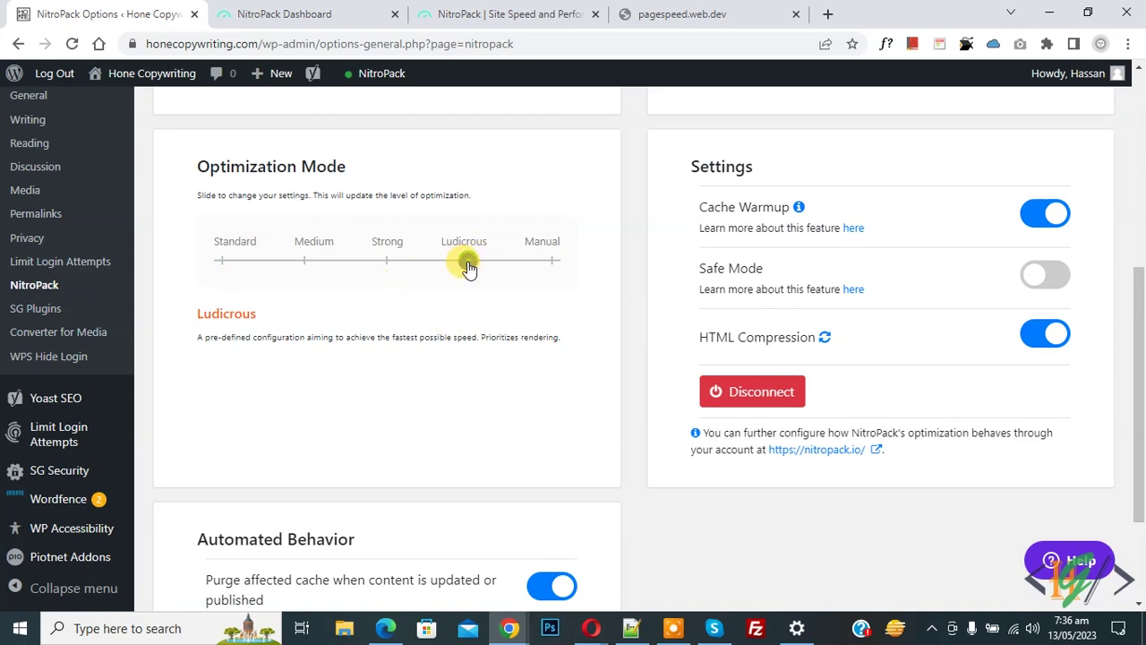
scroll(460, 265, "down", 2)
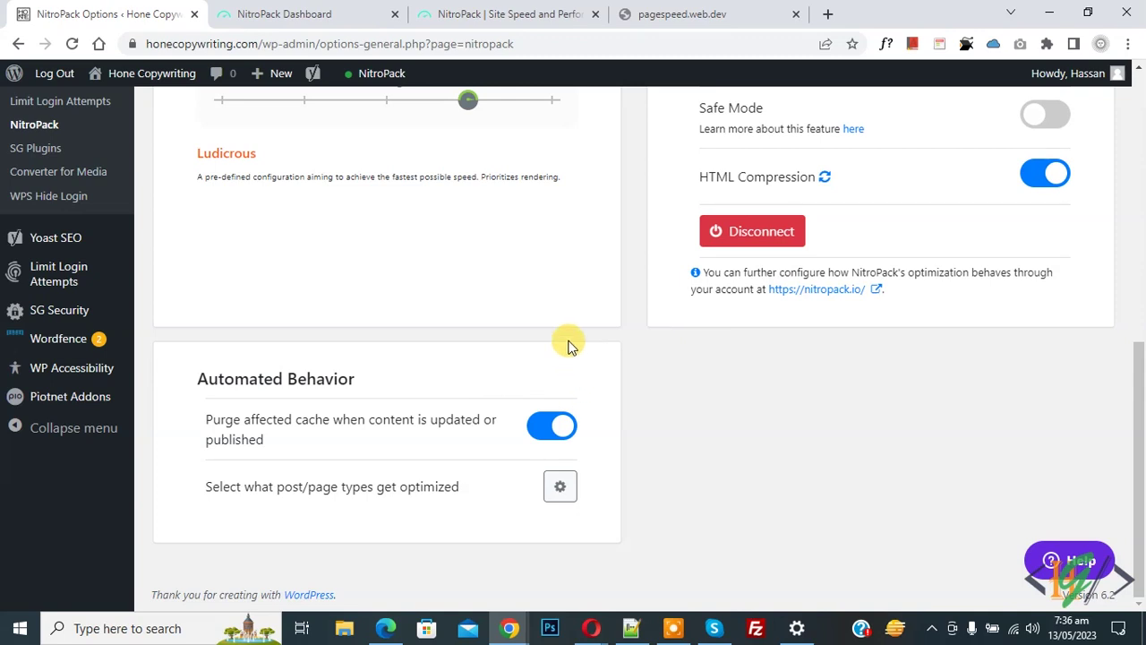
left_click(385, 628)
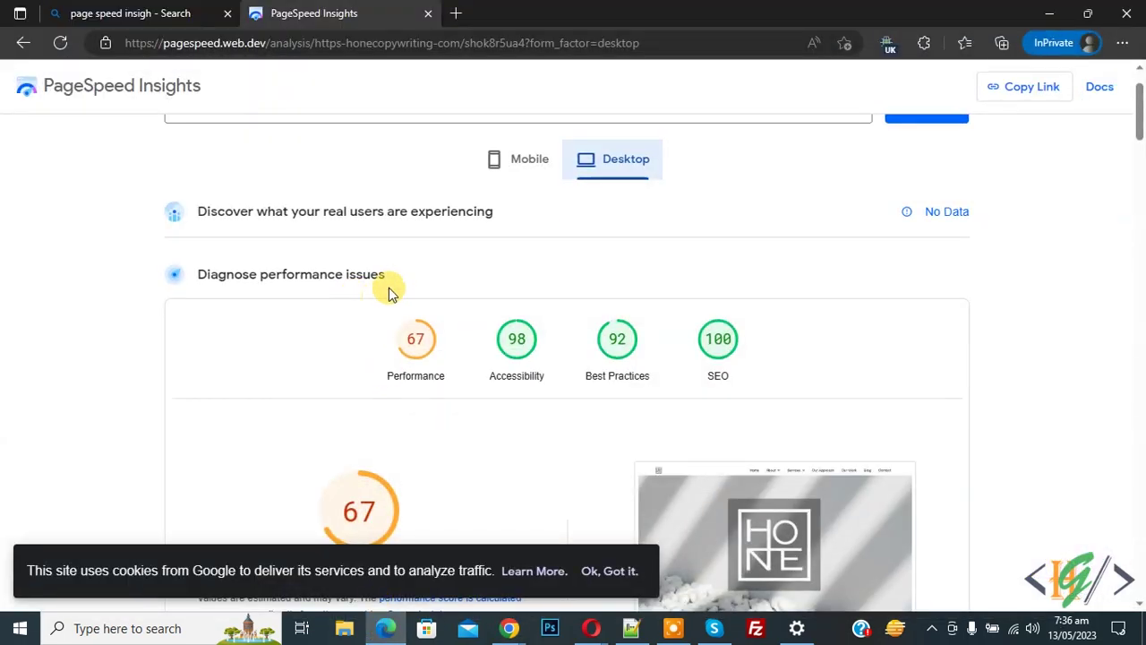
Compare old mobile 30 and desktop 67 scores, then re-analyze for mobile Performance 82.
left_click(524, 161)
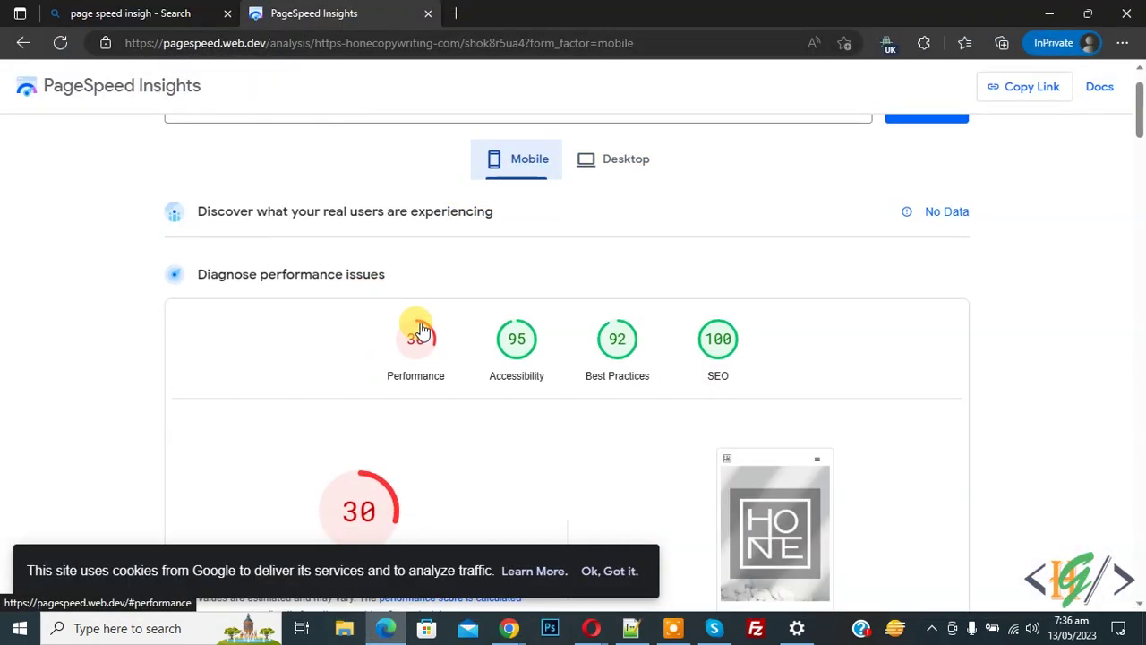
scroll(421, 329, "up", 1)
scroll(626, 246, "down", 1)
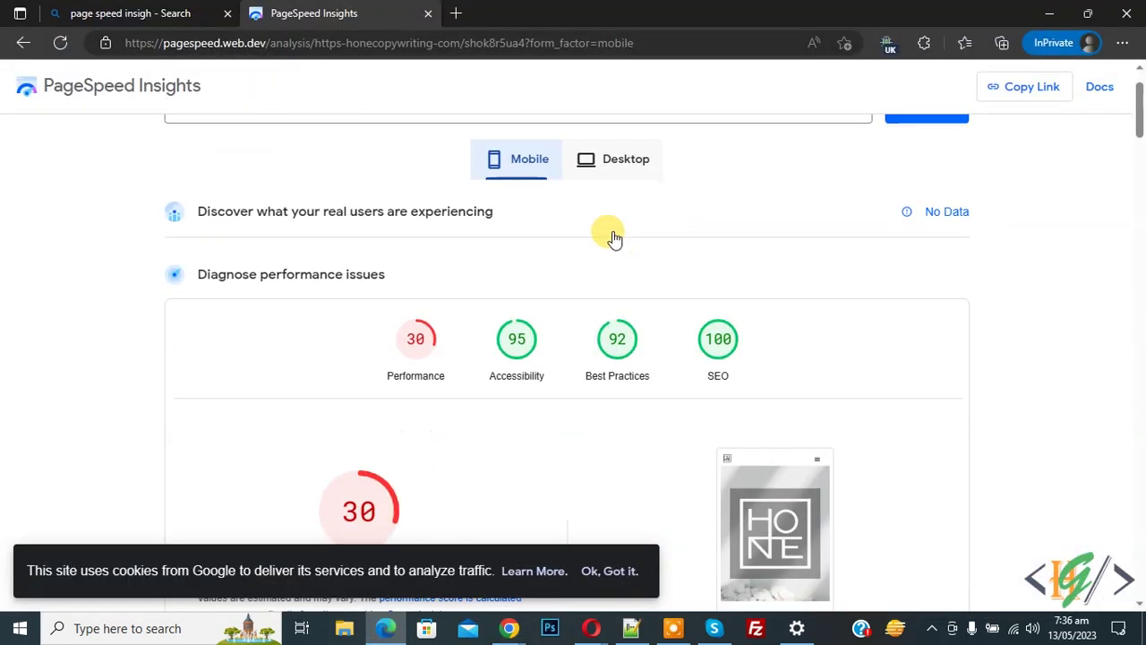
left_click(605, 170)
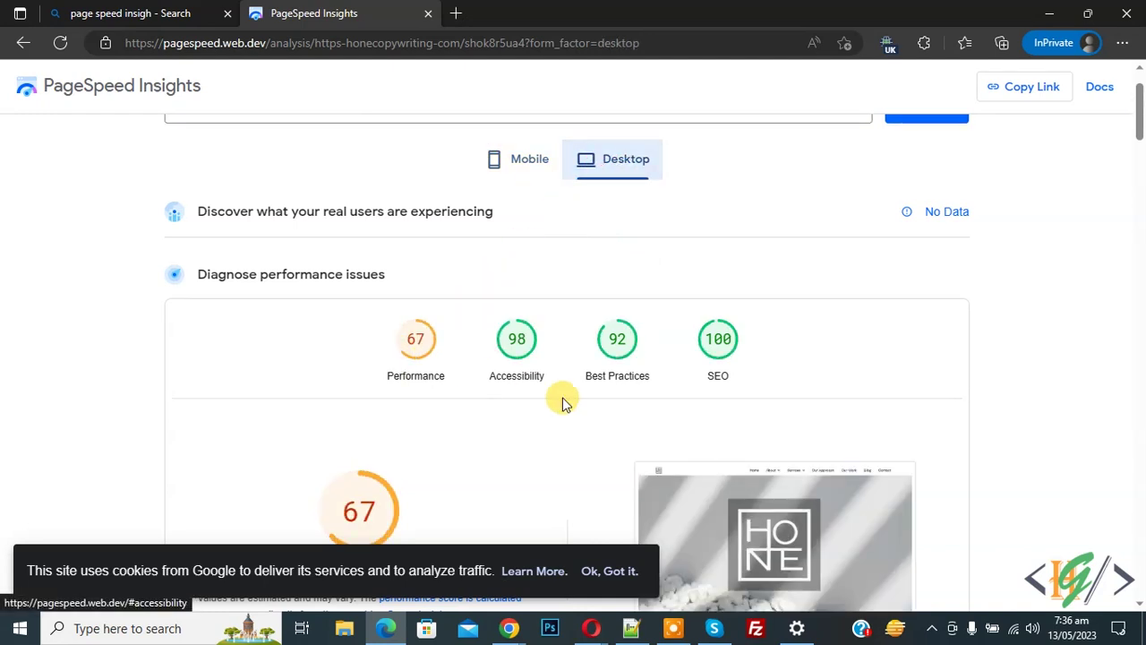
scroll(562, 403, "up", 1)
left_click(916, 203)
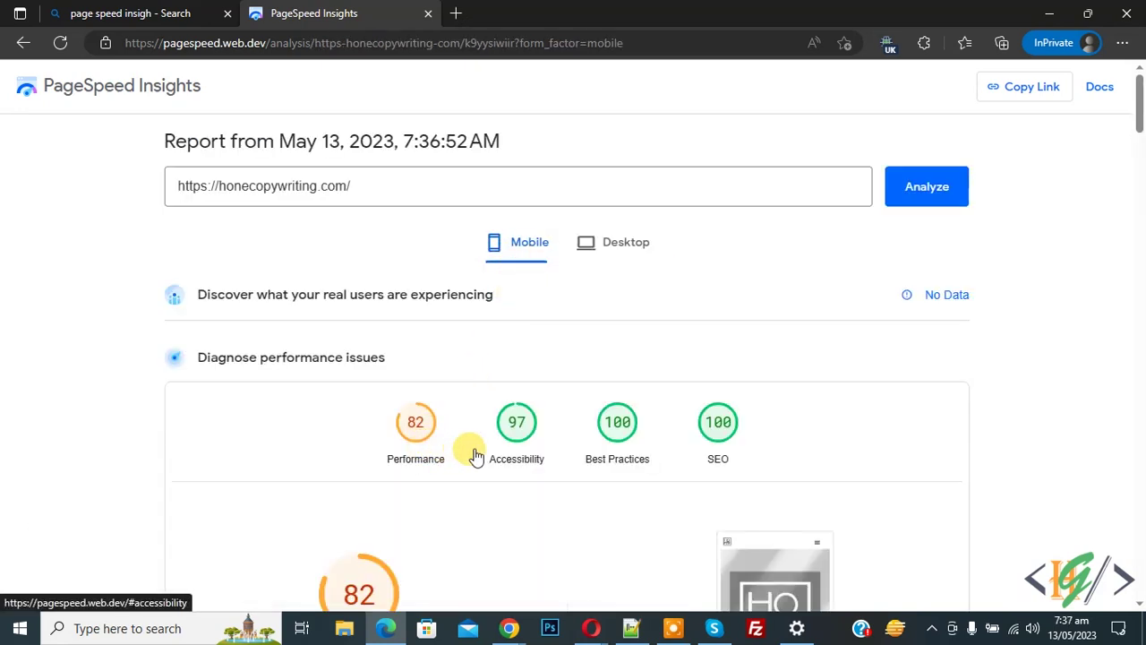
Compare the new PageSpeed scores, mobile 82 and desktop 99, ending on the desktop report.
left_click(609, 253)
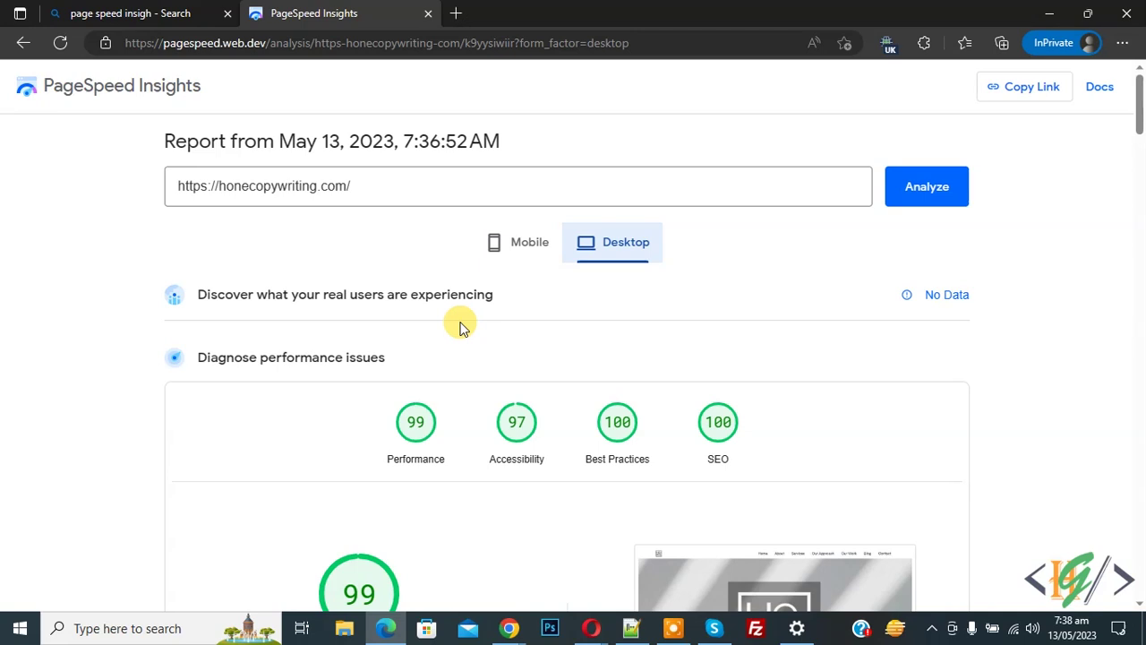
left_click(533, 245)
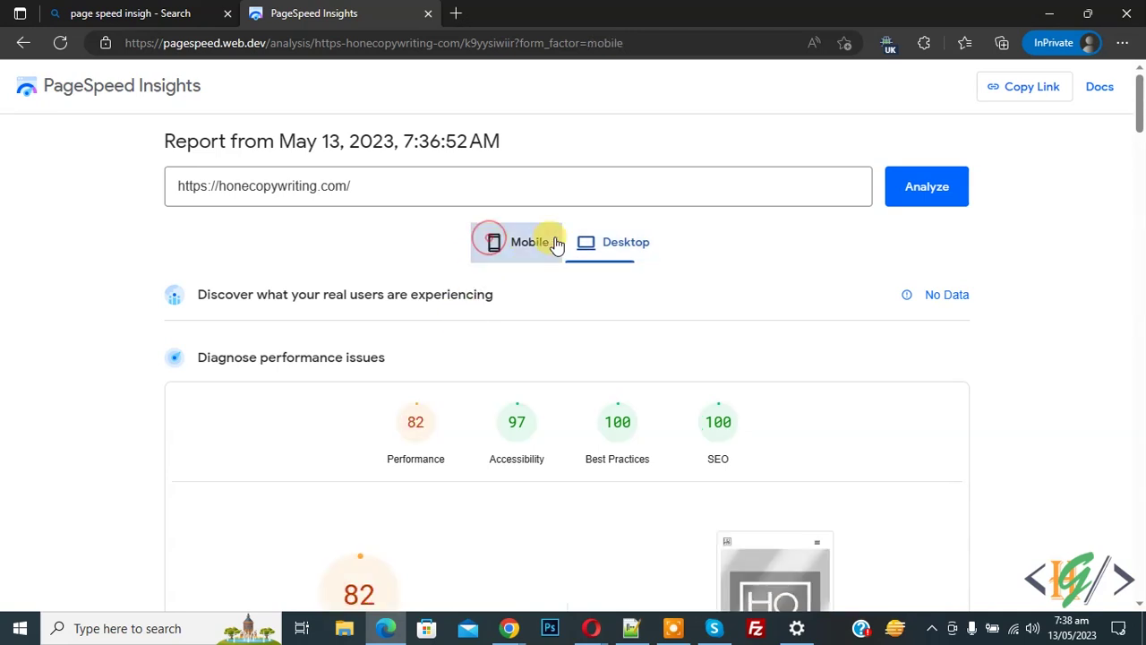
left_click(605, 245)
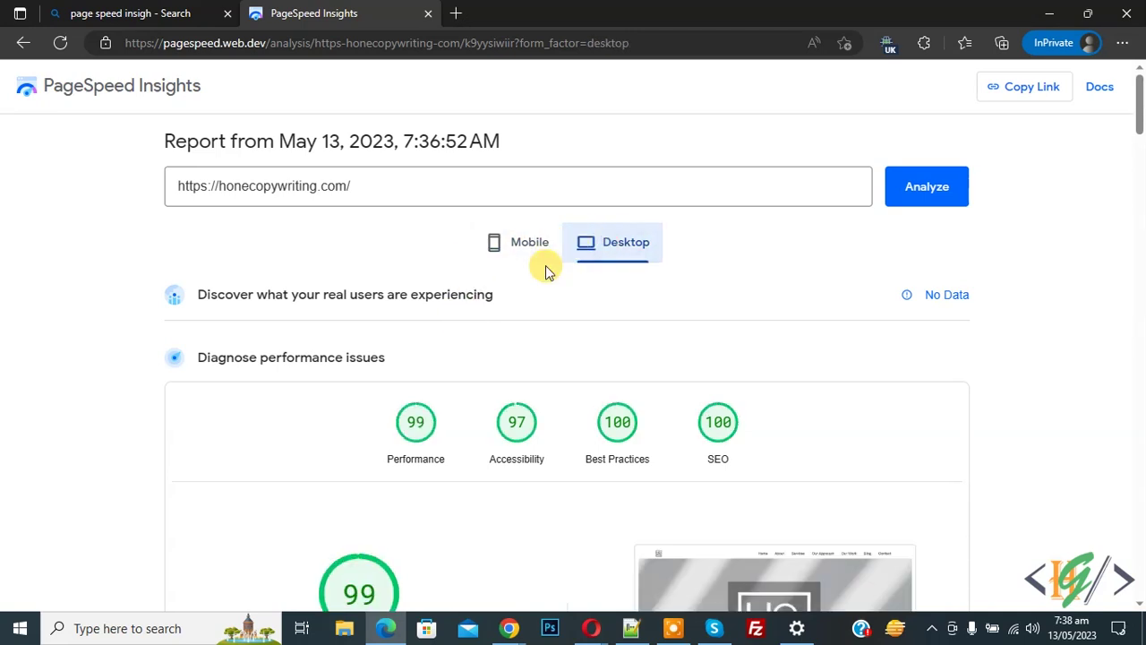